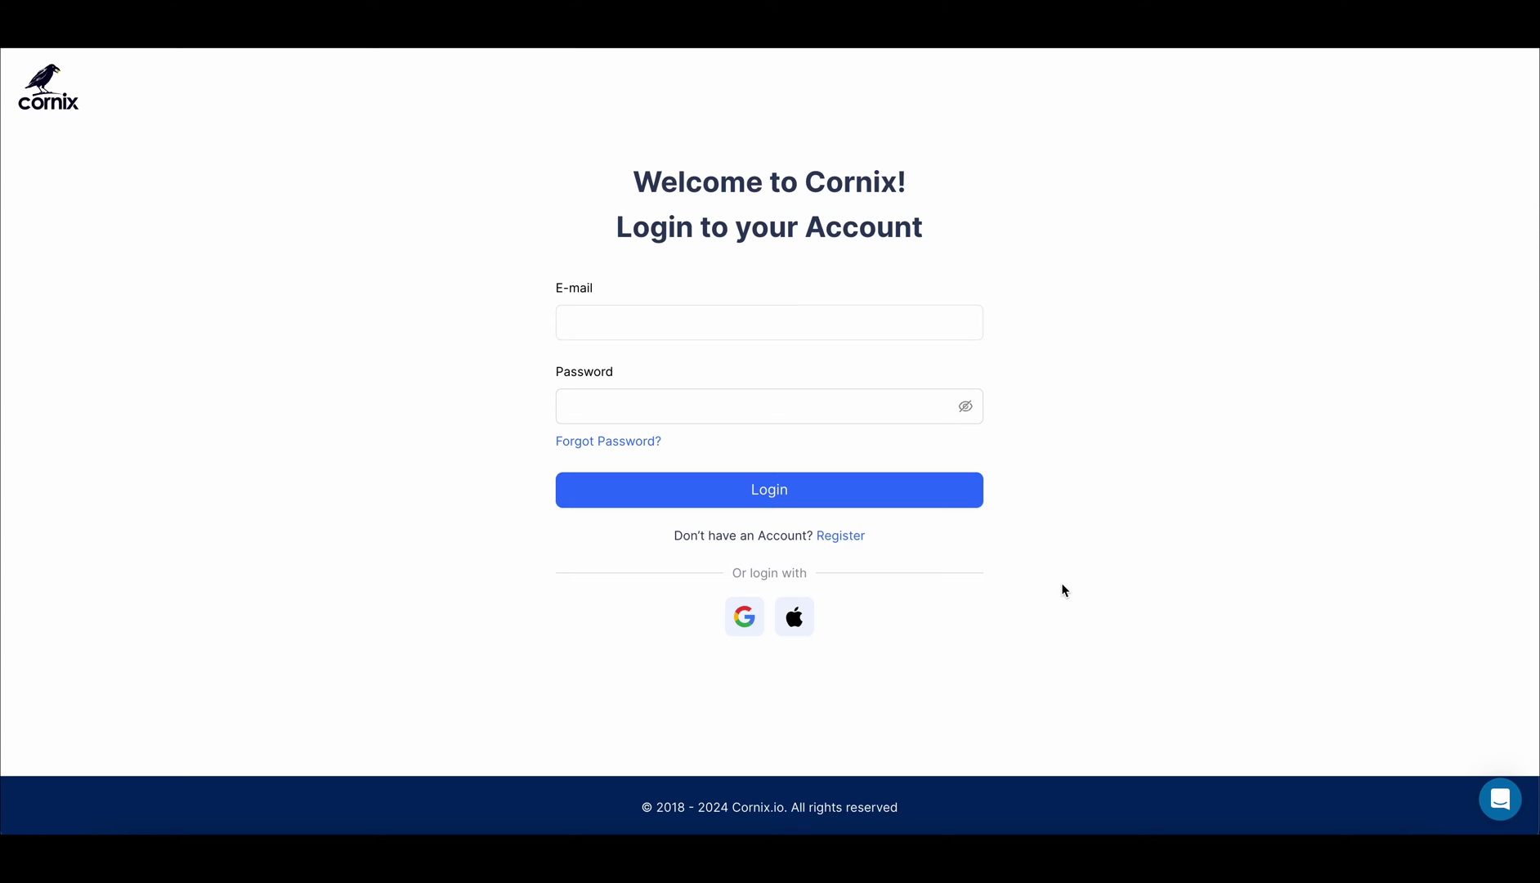
- Register a new Cornix account with first name, last name, email and password
left_click(854, 535)
left_click(629, 255)
type("Cornix")
key("Tab")
type("User")
key("Tab")
key("Tab")
left_click(811, 515)
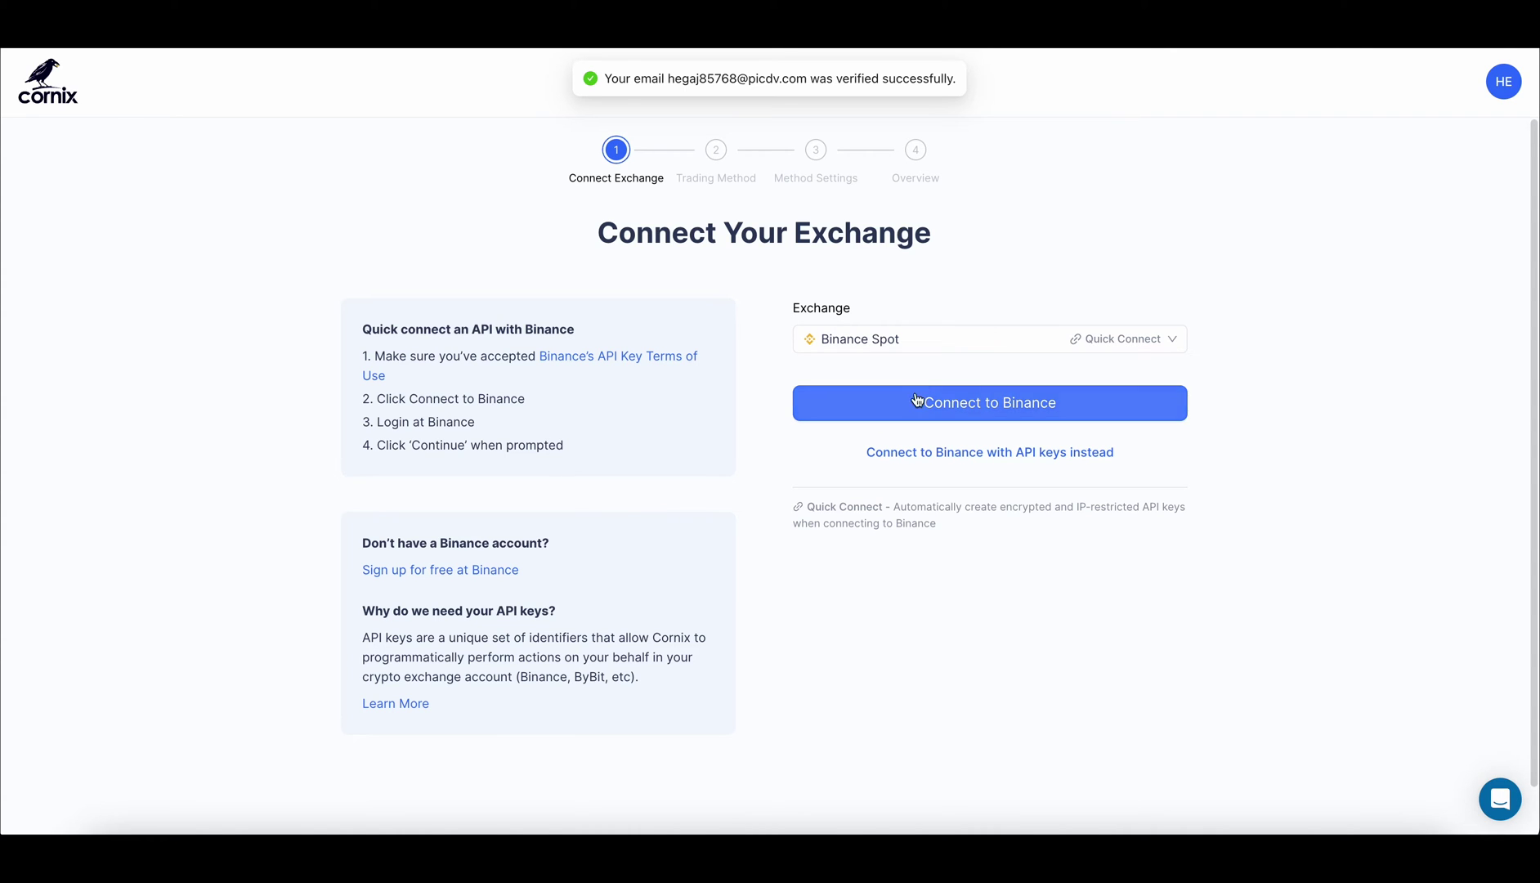
- Choose Bitget Futures as the exchange and start connecting the Bitget account
left_click(946, 346)
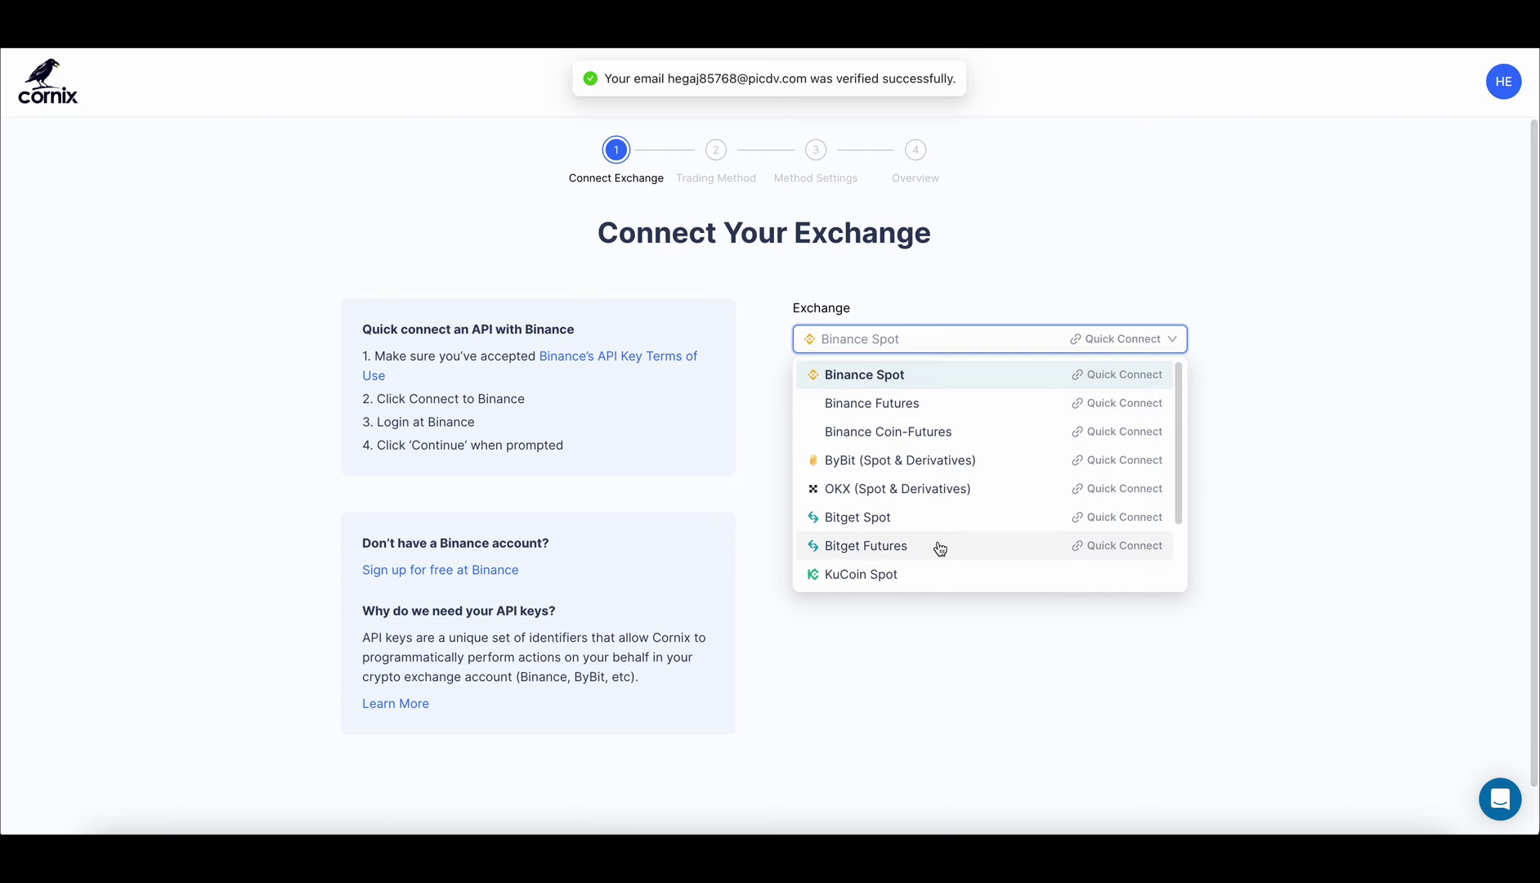
left_click(938, 544)
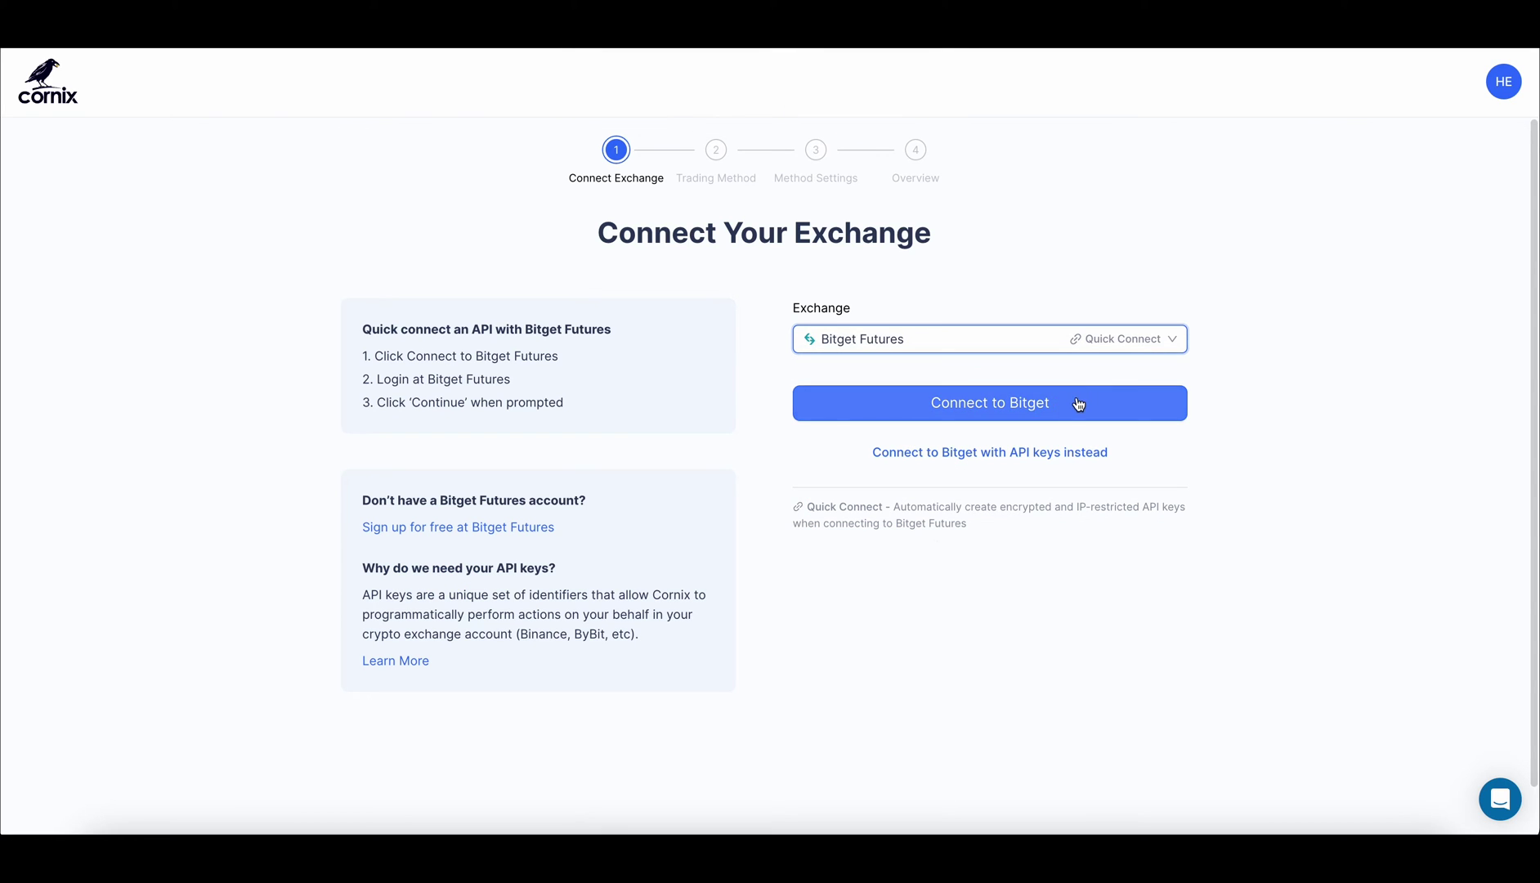
left_click(1076, 402)
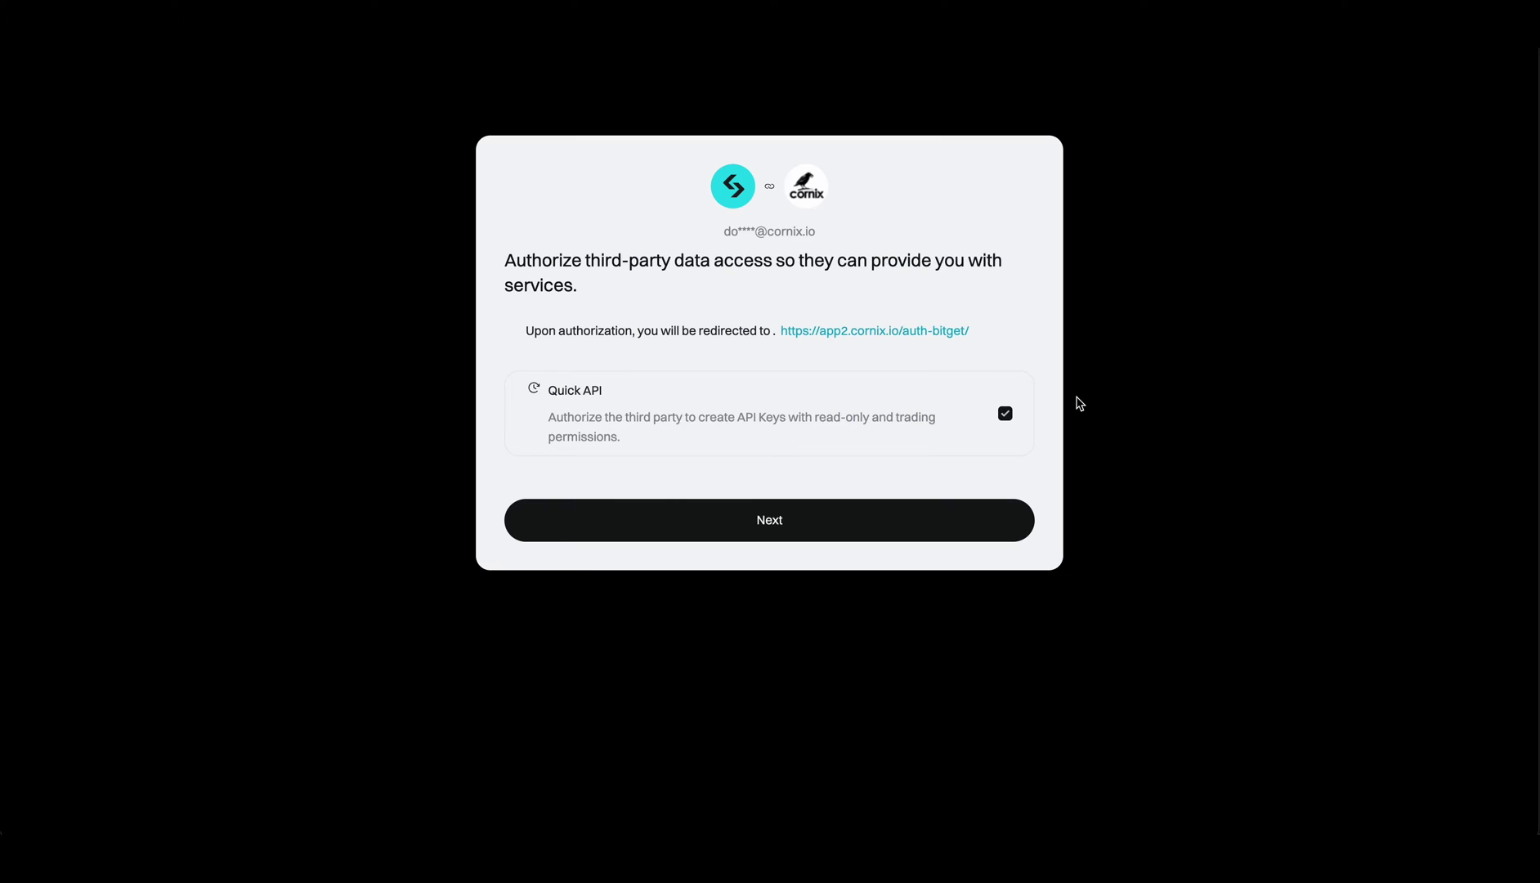
- Authorize Cornix's Bitget API access, confirming with the emailed and Google Authenticator codes
left_click(937, 523)
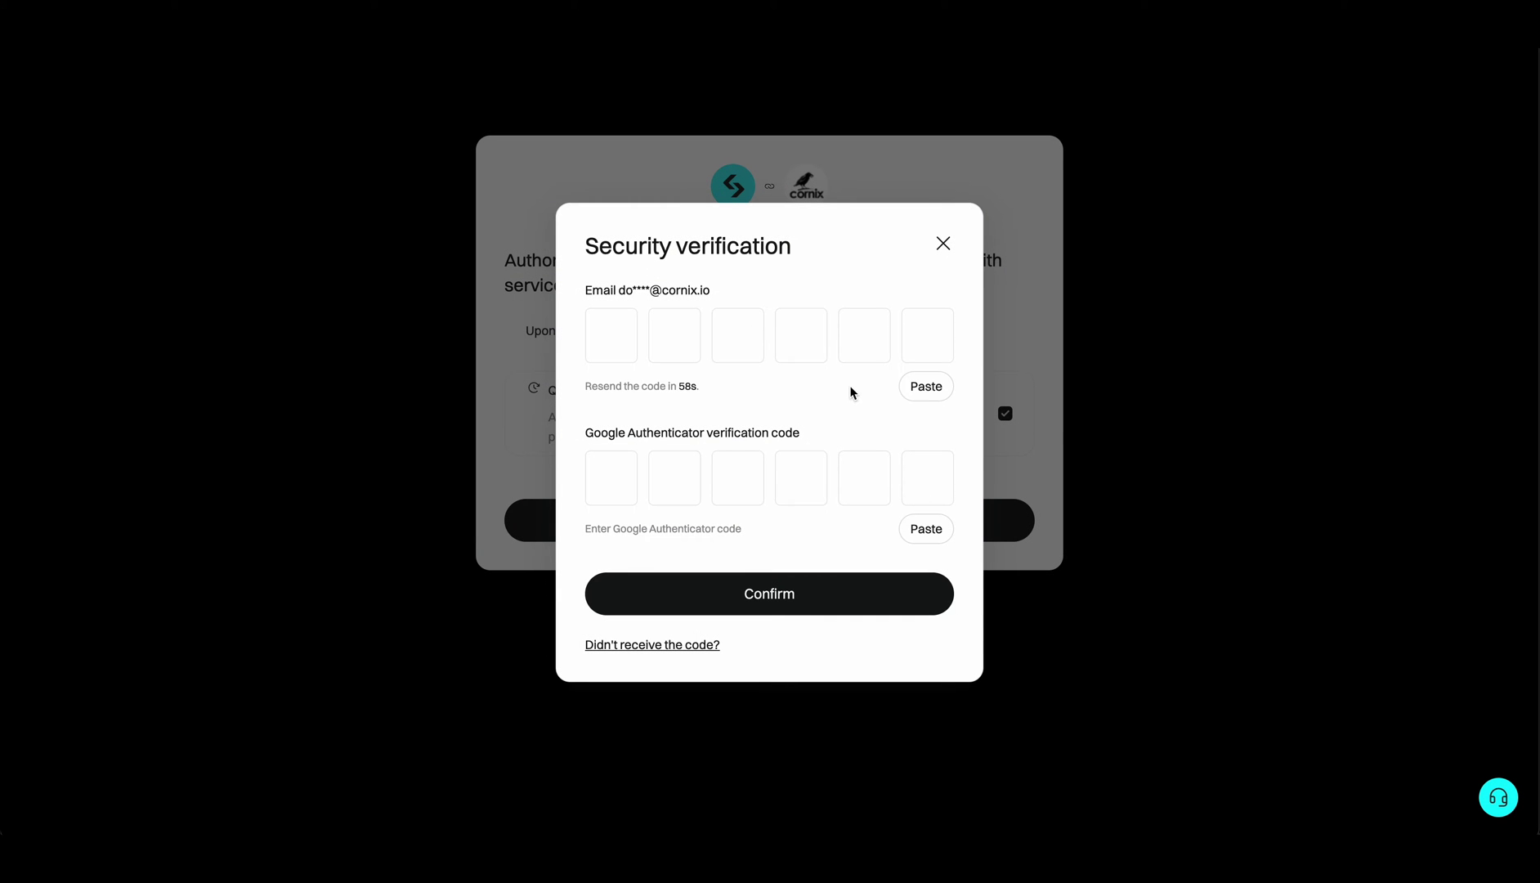
key("ctrl+v")
left_click(664, 465)
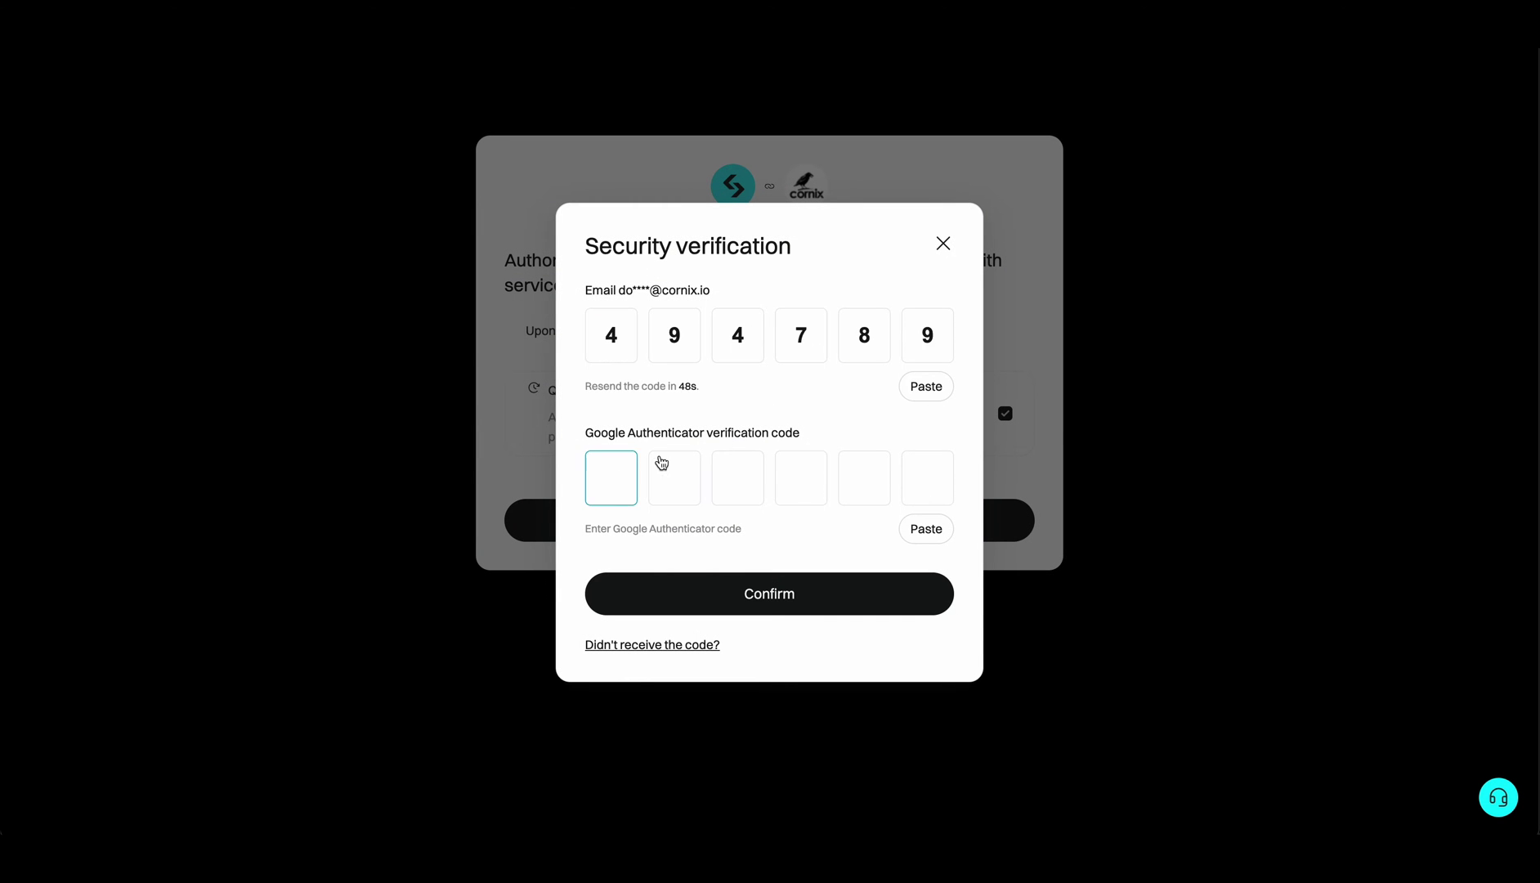
left_click(827, 600)
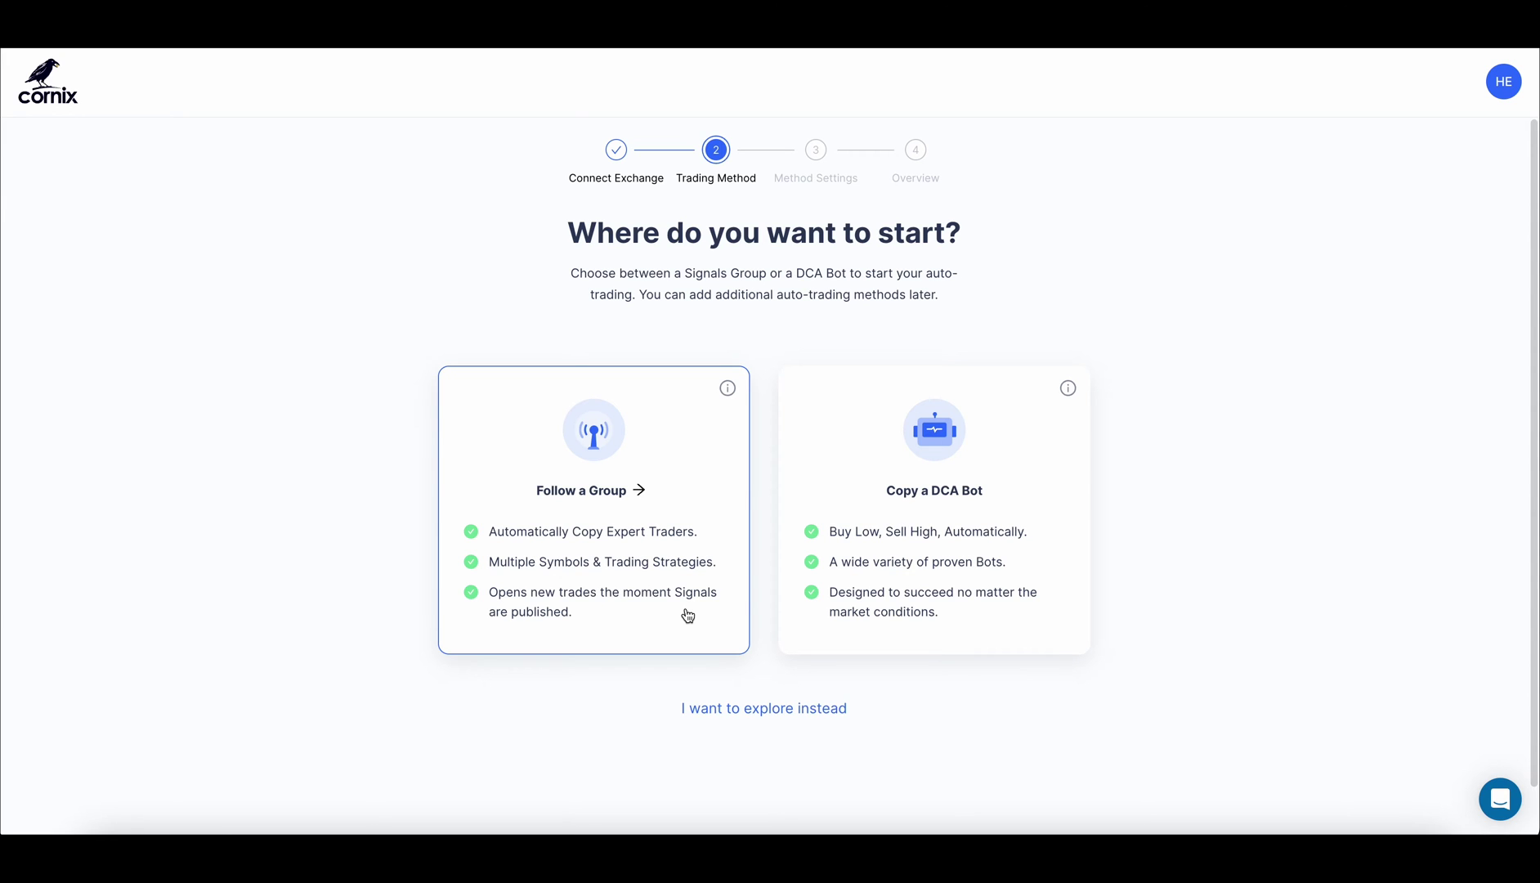
- Pick the Follow a Group option and follow Demo Free Trial Group #1
left_click(687, 616)
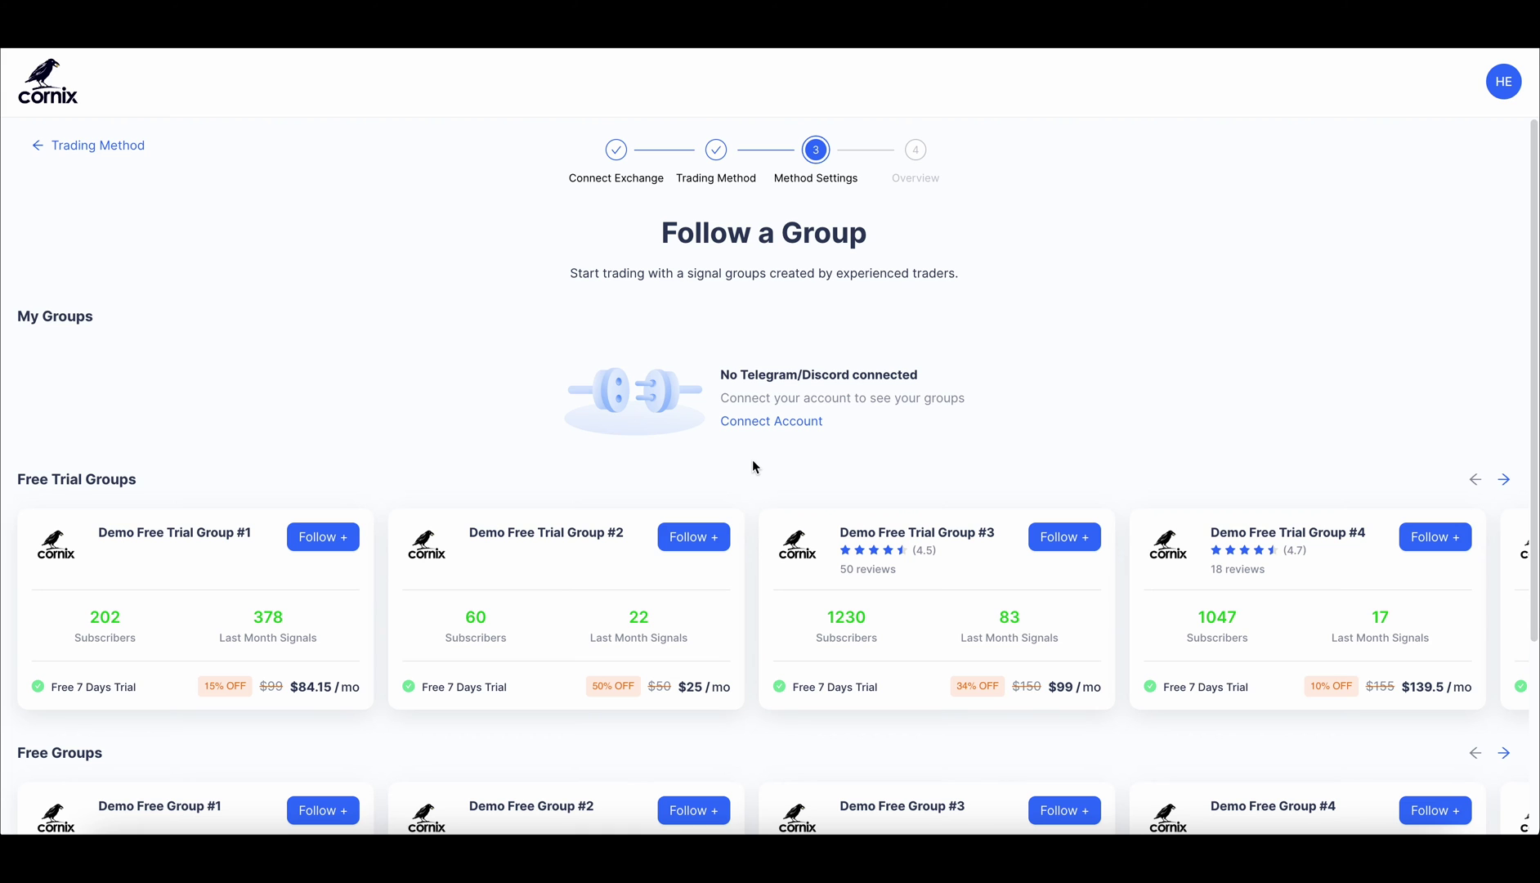
left_click(324, 539)
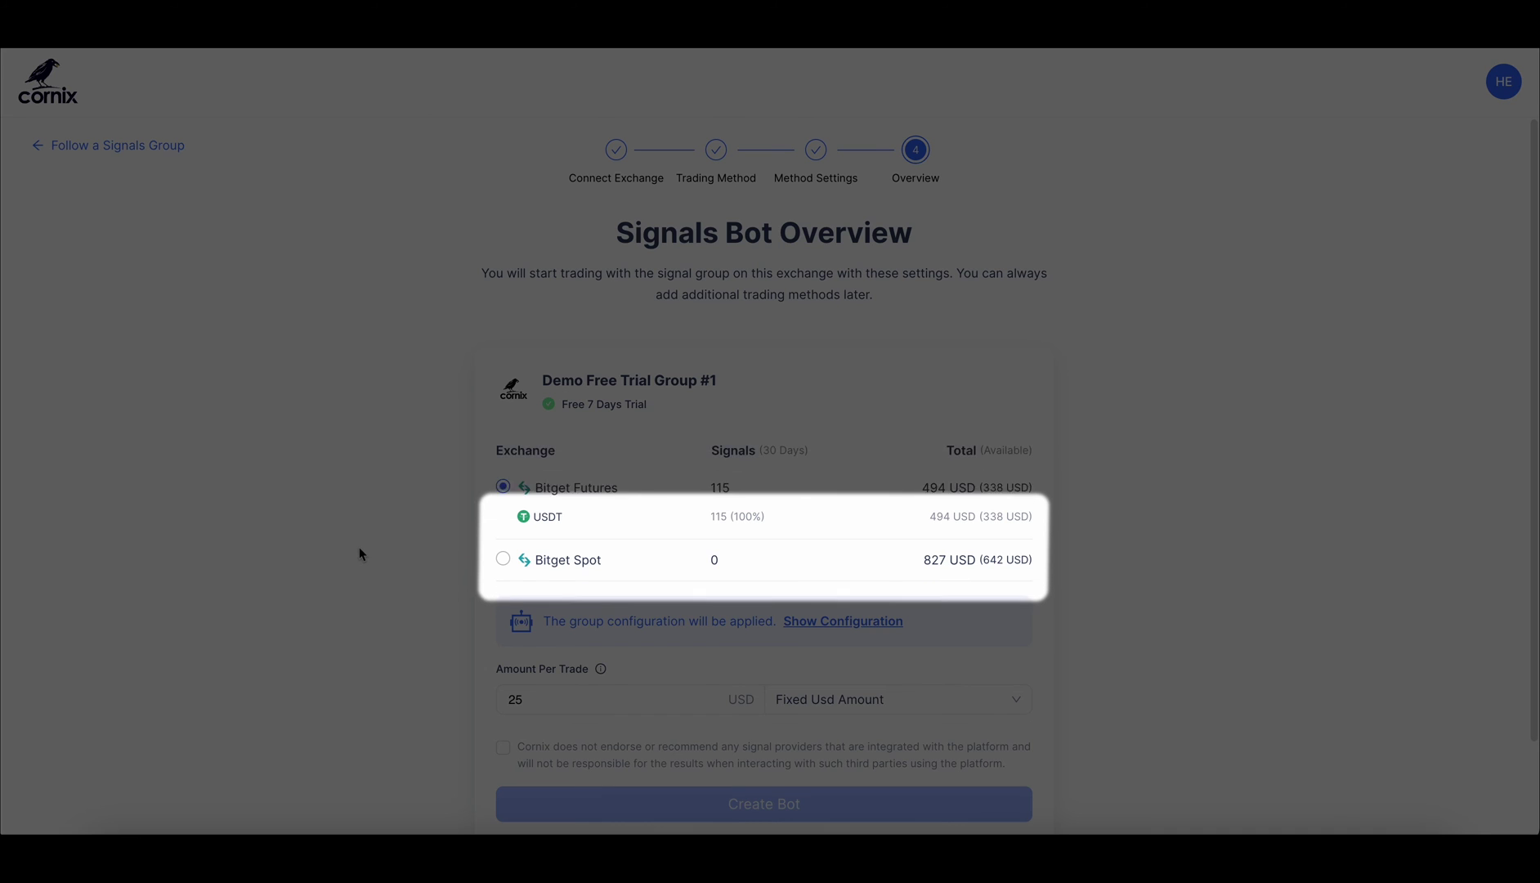
- Set 50 USD per trade, accept the provider disclaimer, and create and save the bot
double_click(556, 598)
type("50")
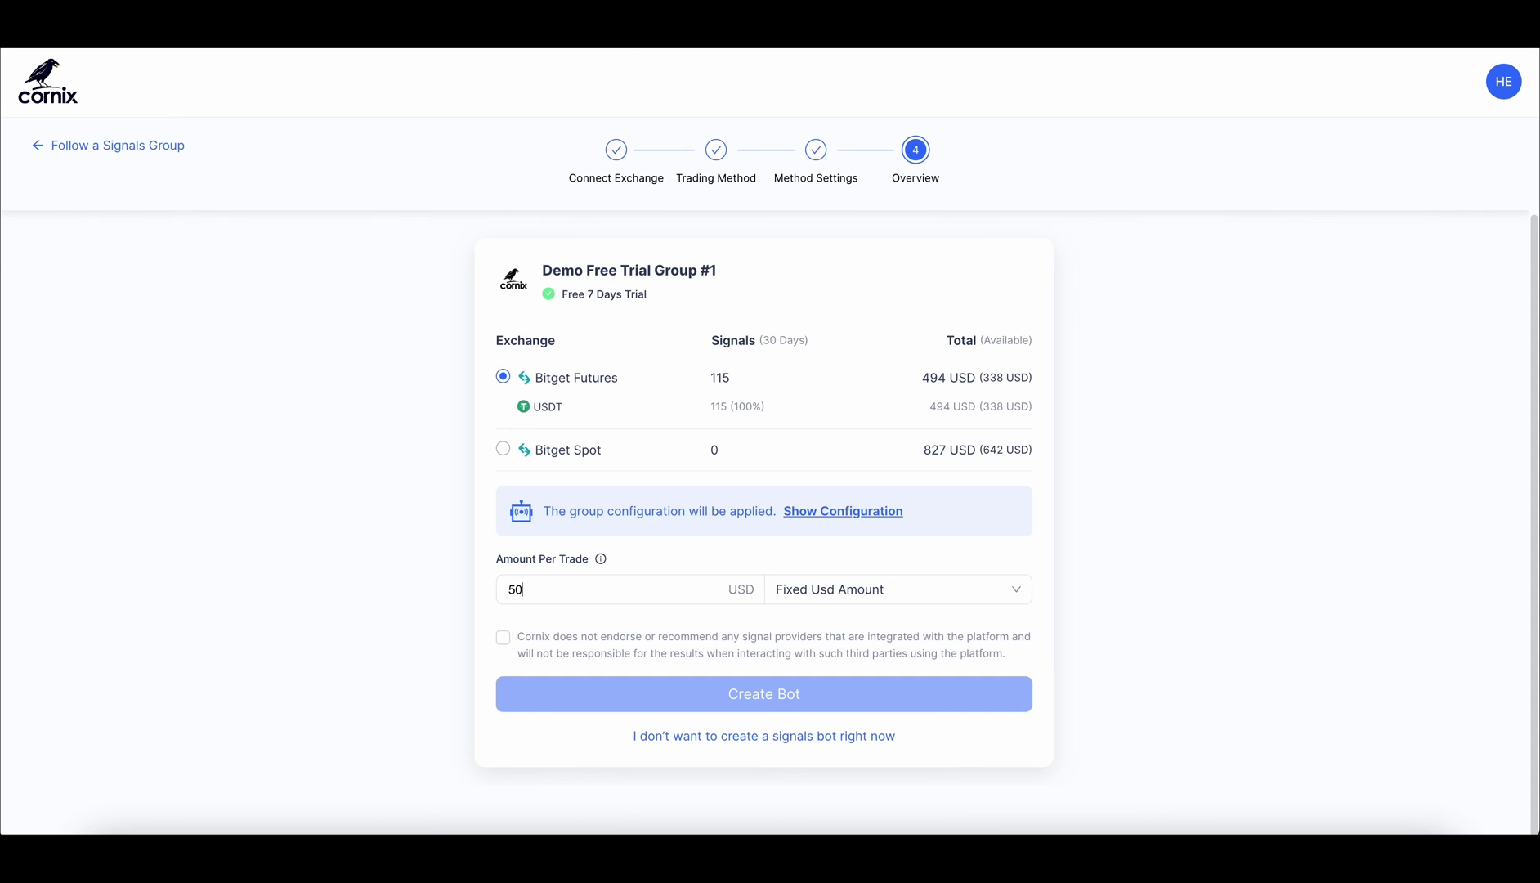
left_click(503, 639)
left_click(711, 697)
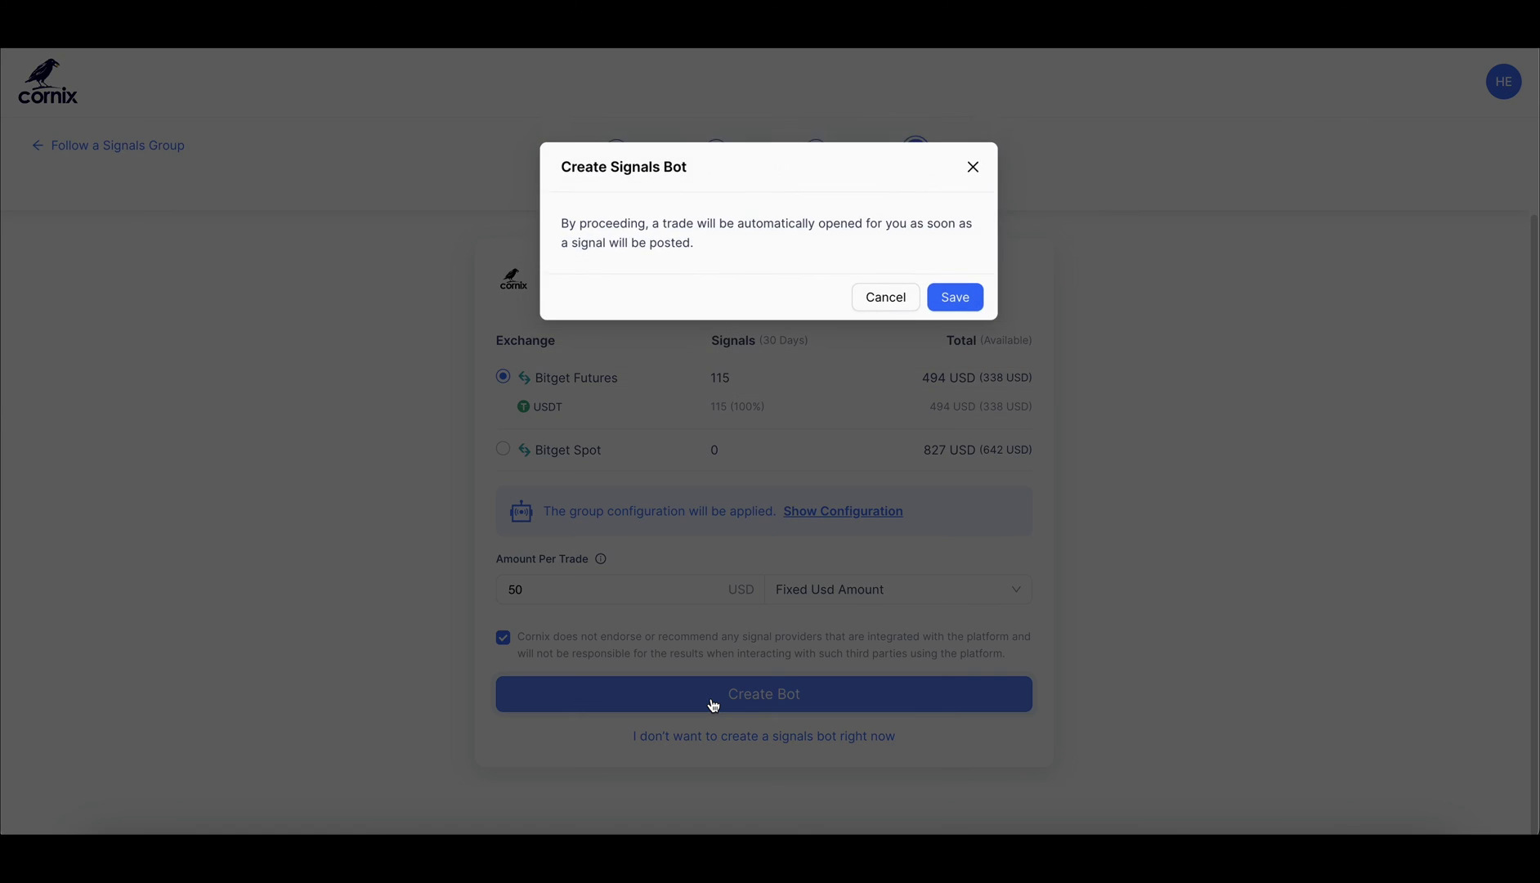
left_click(952, 294)
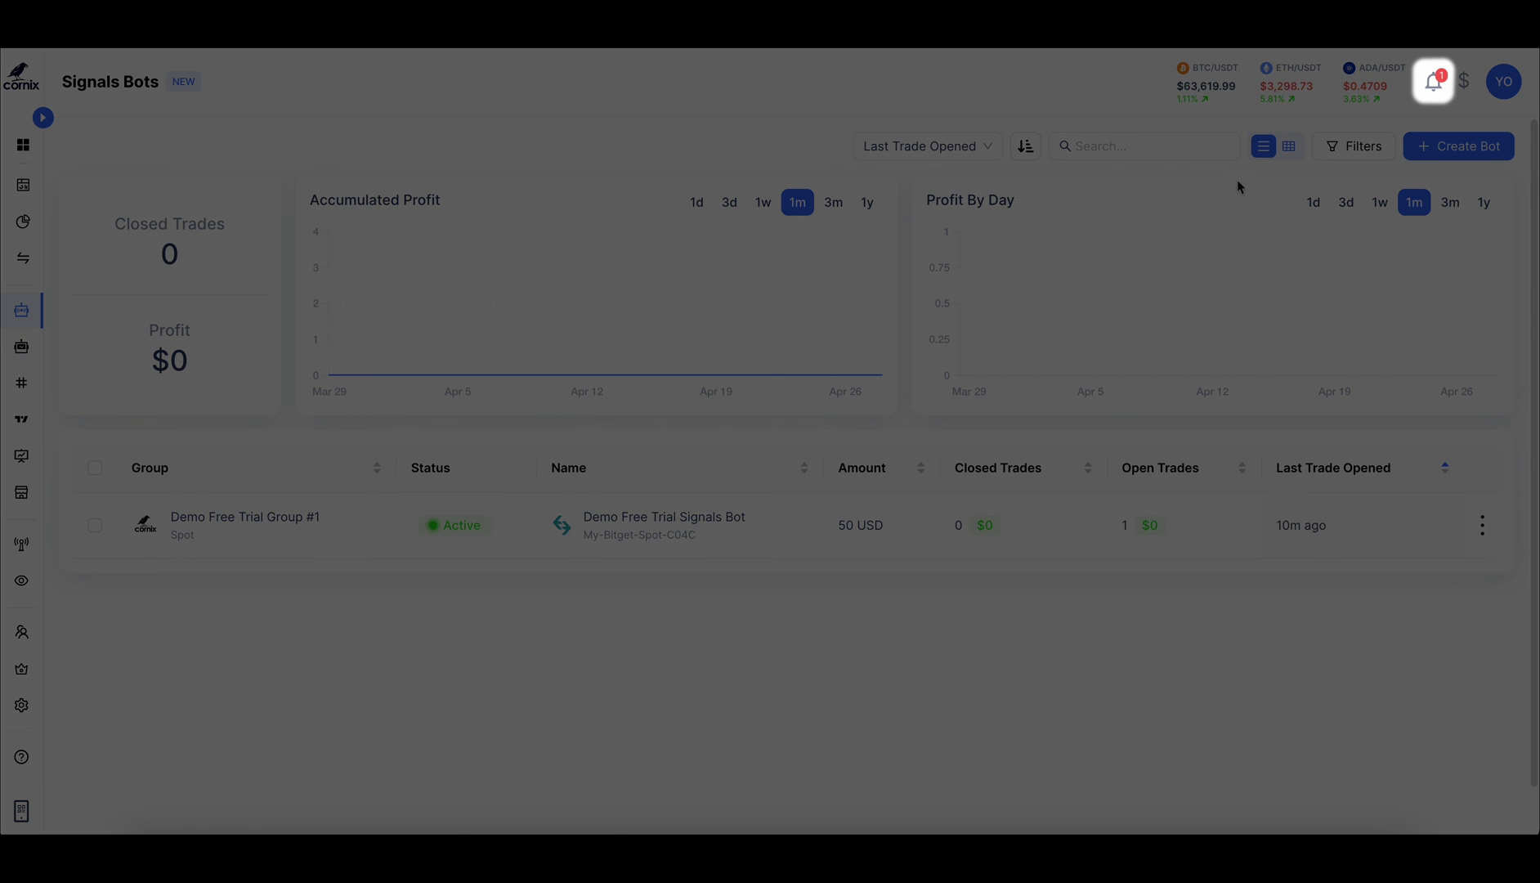
- Check notifications for the BTC/USDT trade opened for $49.81 by the bot
left_click(1432, 95)
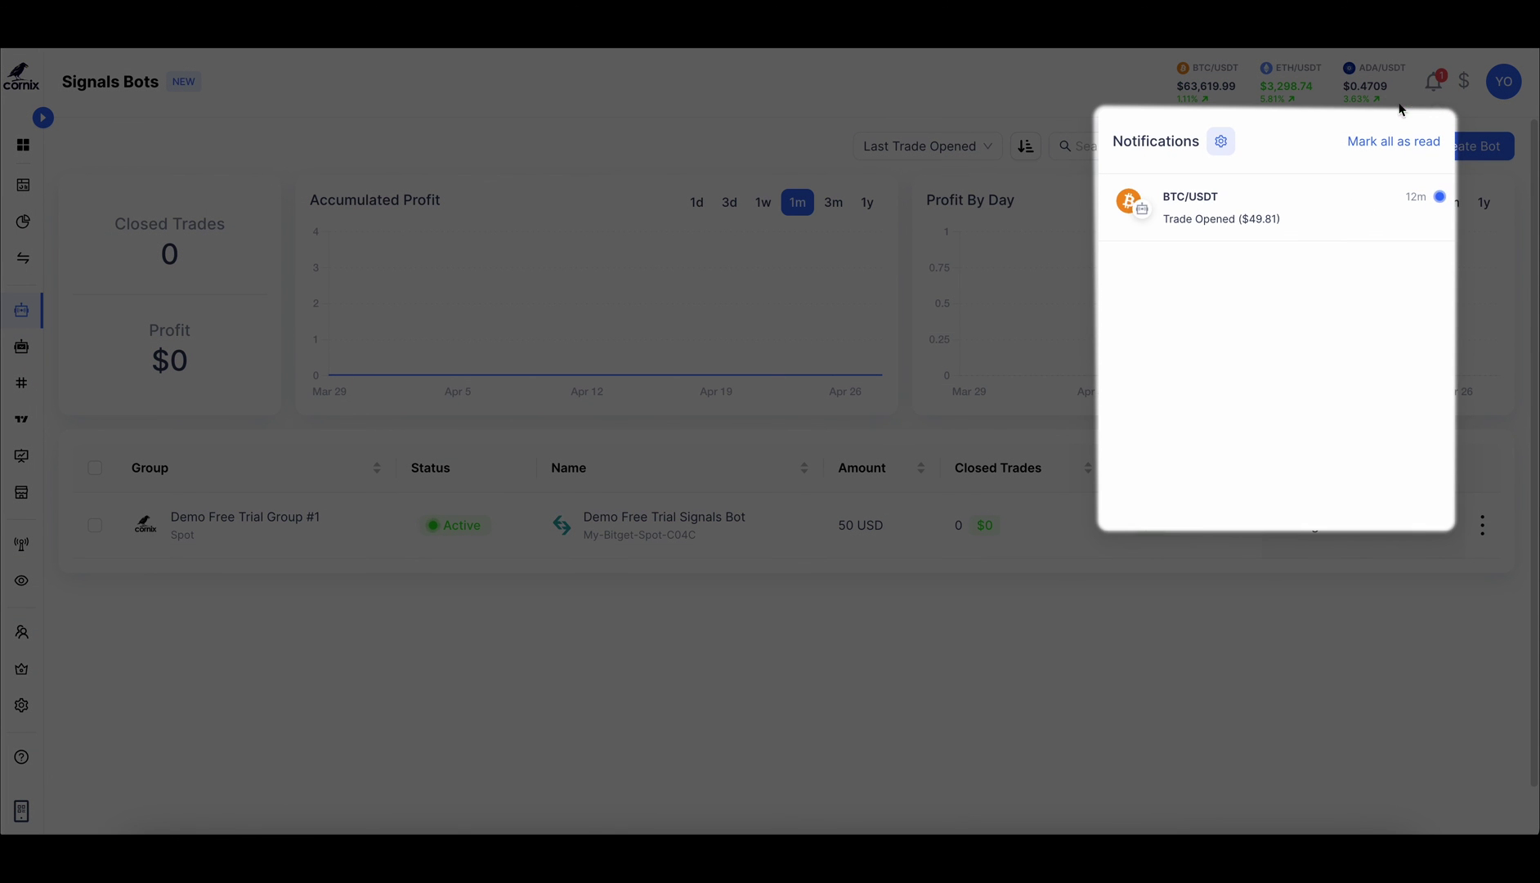